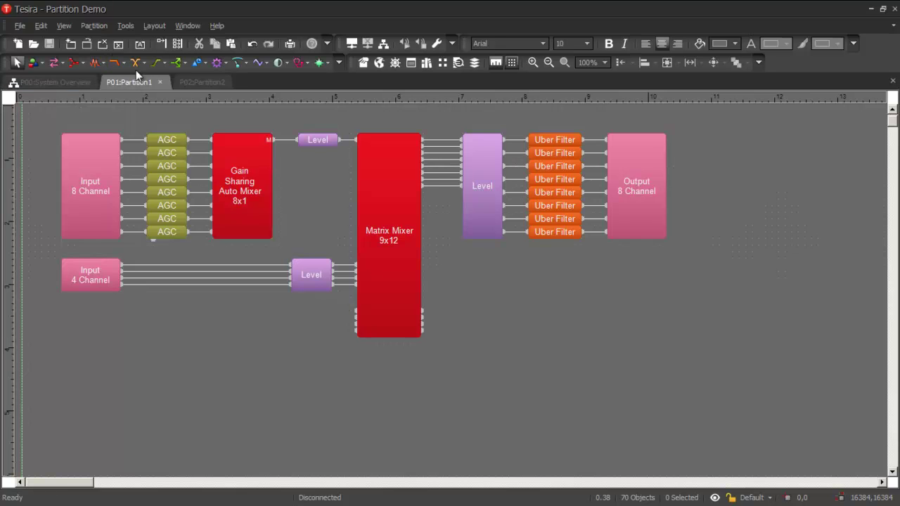
# Compare the Partition2 and Partition1 diagrams, ending on Partition1
pyautogui.click(209, 82)
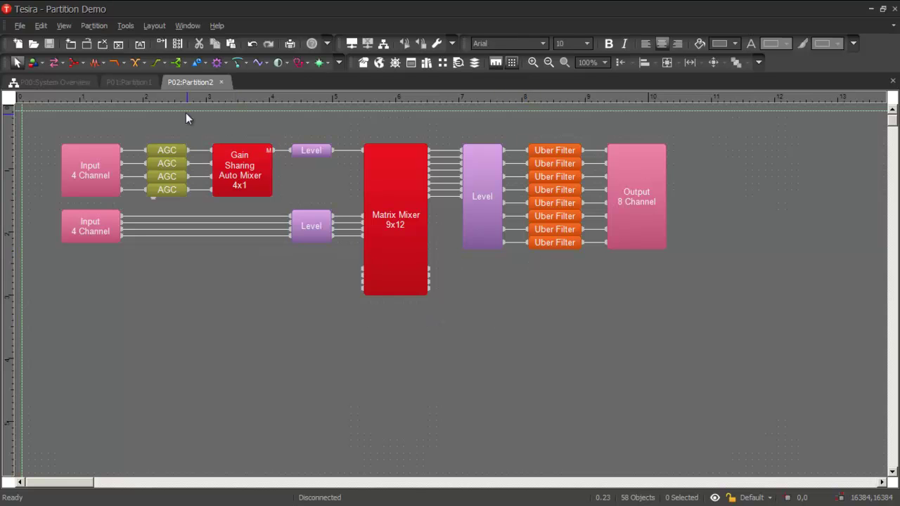
pyautogui.click(134, 83)
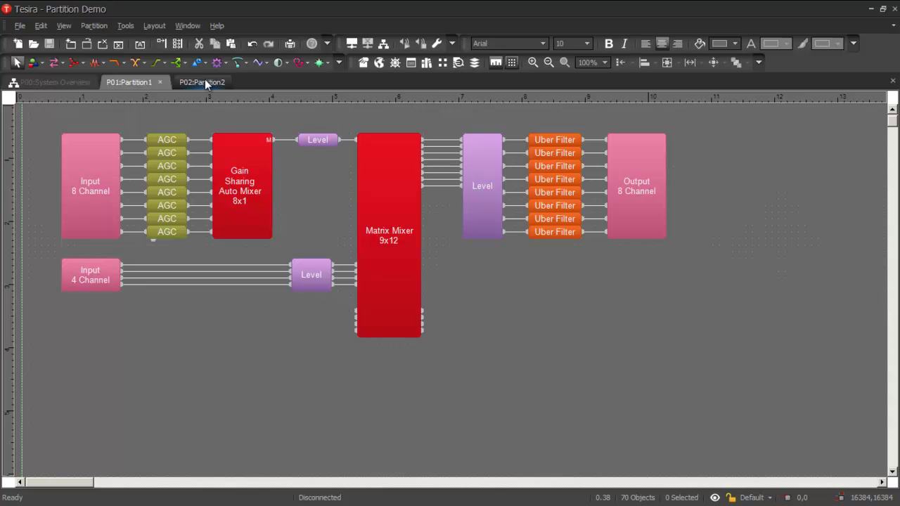
pyautogui.click(205, 81)
pyautogui.click(134, 83)
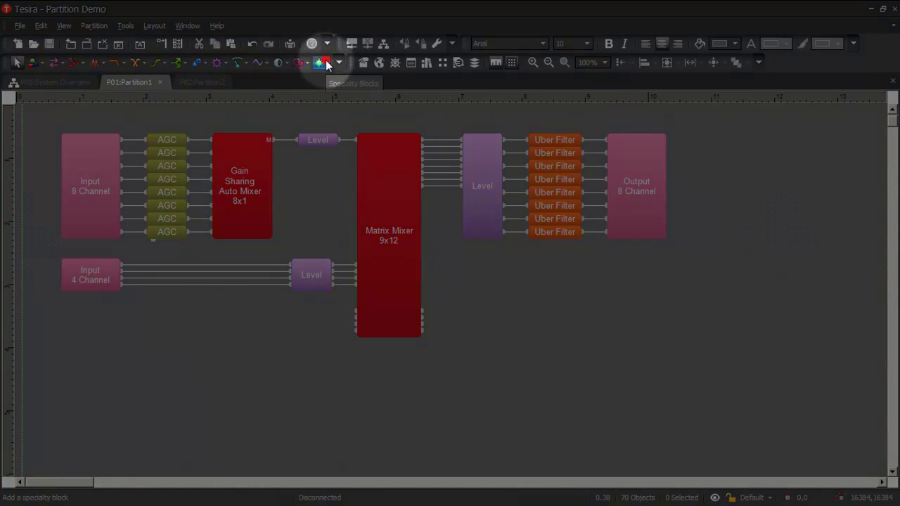
# Add a 4-channel Partition Connector Audio Receiver to Partition1, wired into the Matrix Mixer inputs
pyautogui.click(325, 64)
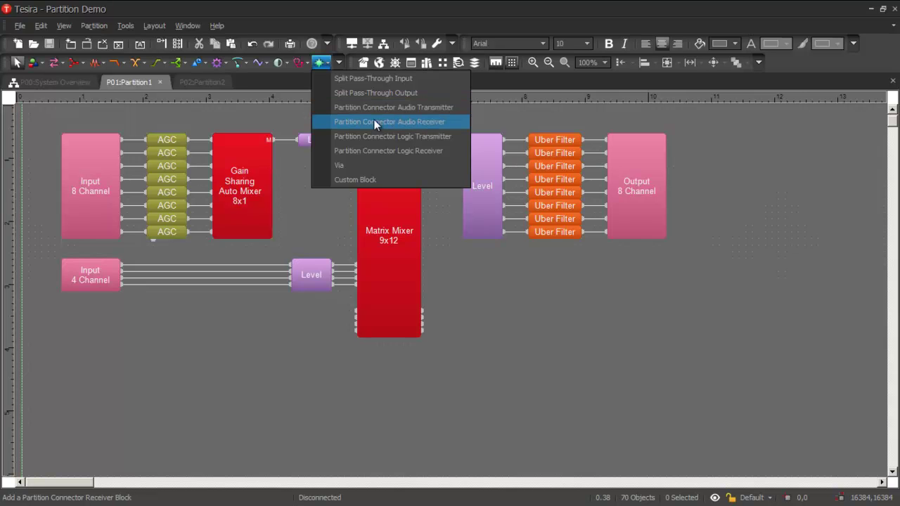
pyautogui.click(435, 123)
pyautogui.click(68, 317)
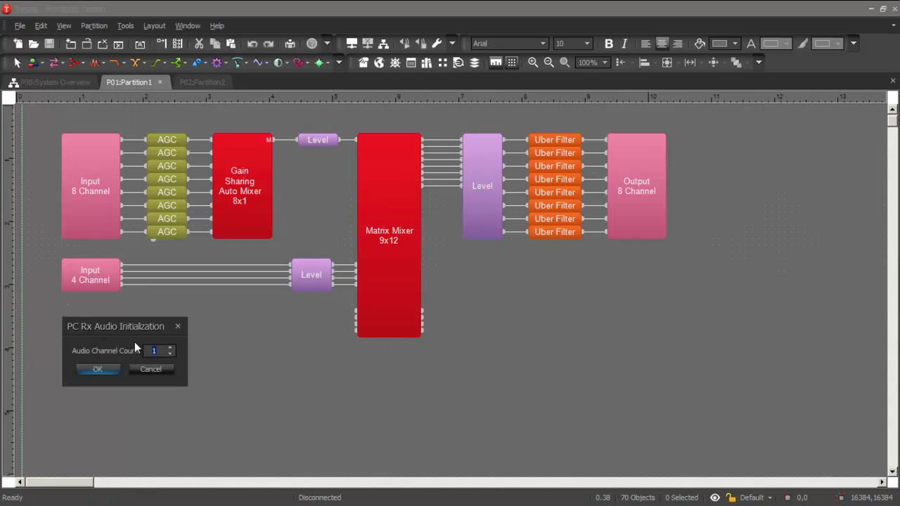
pyautogui.click(170, 348)
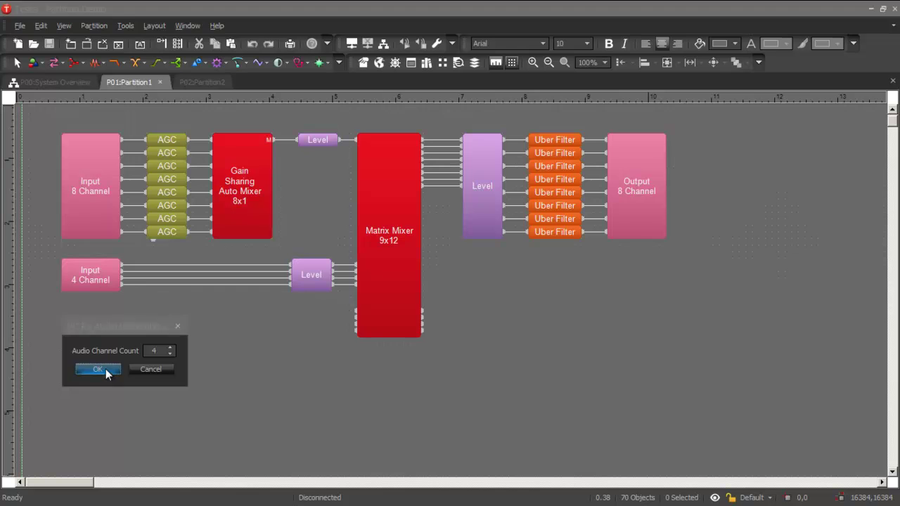
pyautogui.click(117, 371)
pyautogui.moveTo(130, 331); pyautogui.dragTo(357, 316)
pyautogui.moveTo(83, 319); pyautogui.dragTo(84, 306)
pyautogui.click(167, 360)
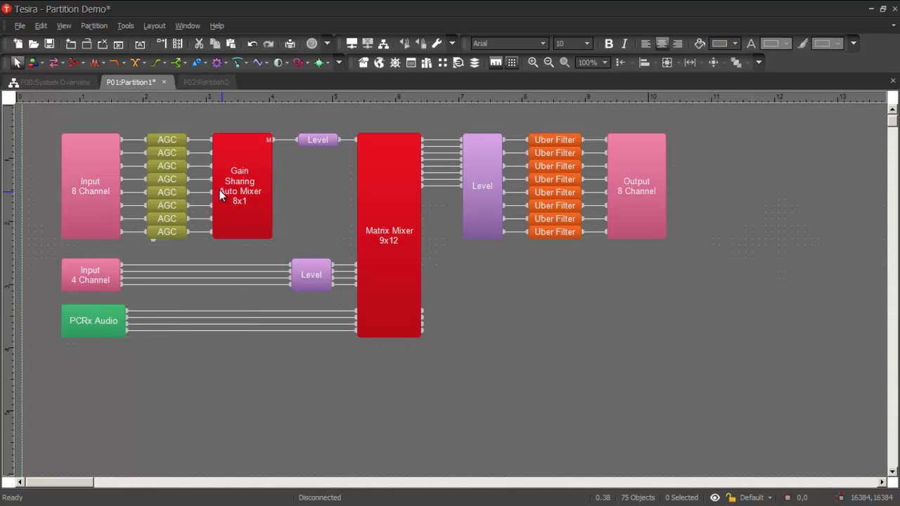
# Add a 4-channel Partition Connector Audio Transmitter fed by the four Matrix Mixer outputs
pyautogui.click(324, 63)
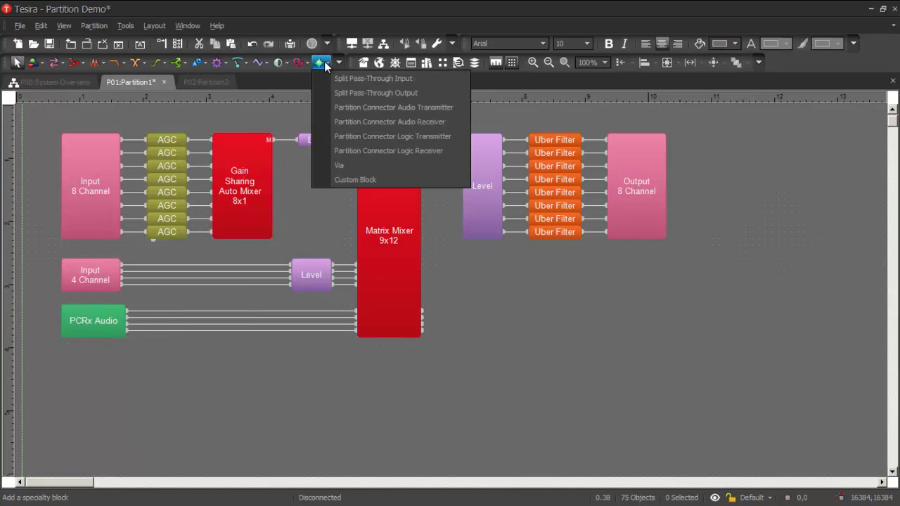
pyautogui.click(349, 107)
pyautogui.click(621, 296)
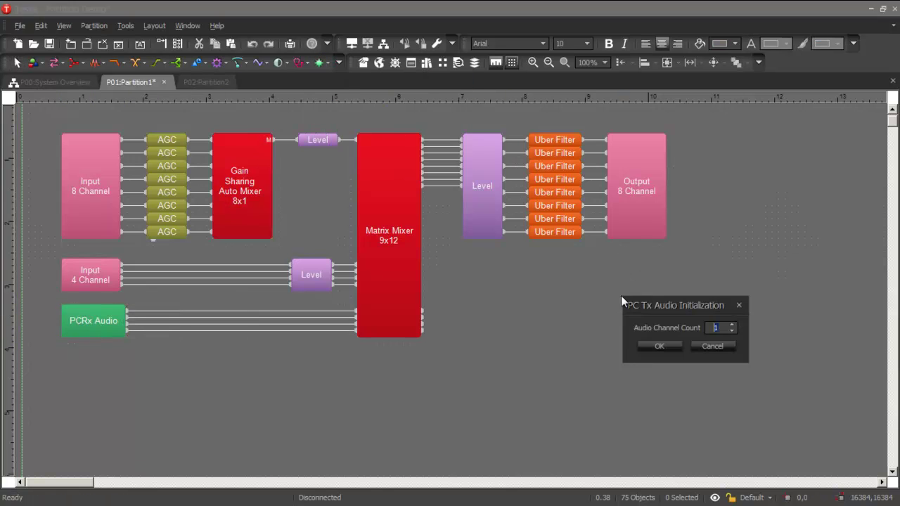
pyautogui.click(732, 325)
pyautogui.click(665, 345)
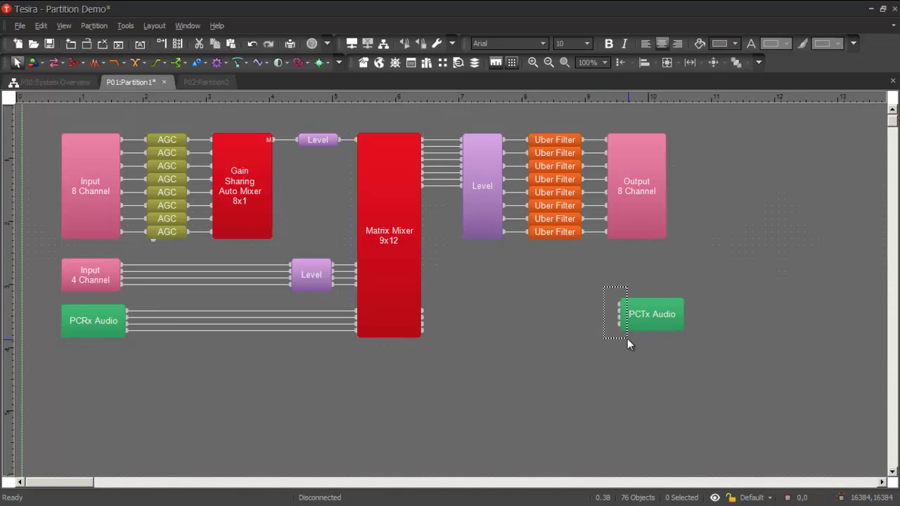
pyautogui.moveTo(619, 312); pyautogui.dragTo(424, 320)
pyautogui.moveTo(644, 318); pyautogui.dragTo(642, 321)
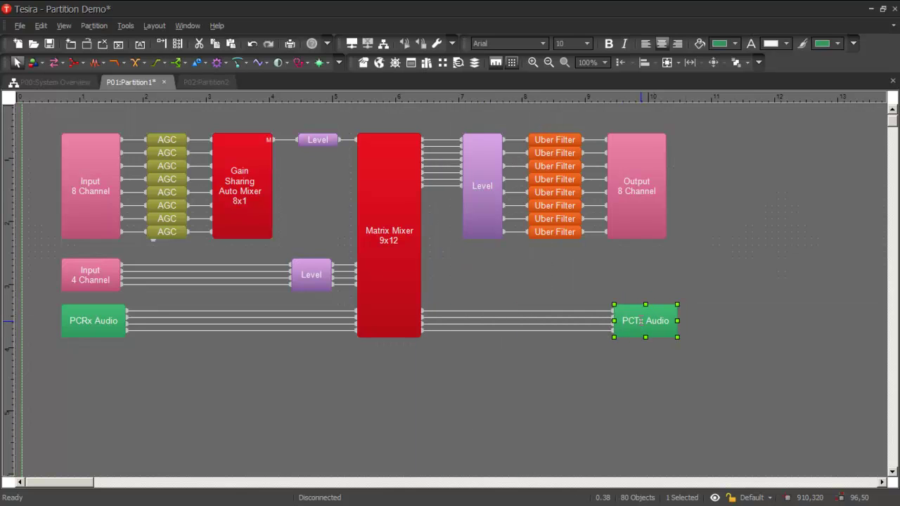
# On Partition2, add a 4-channel audio receiver wired into the Matrix Mixer inputs
pyautogui.click(206, 82)
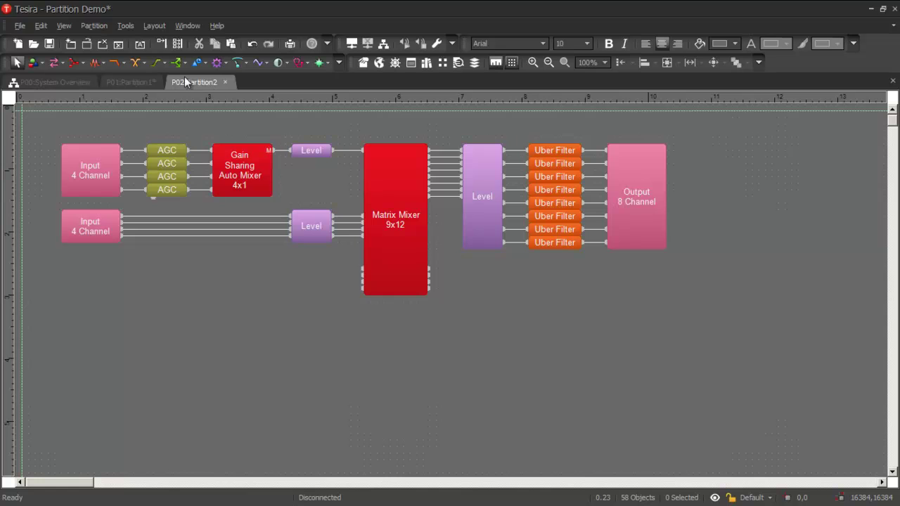
pyautogui.click(328, 63)
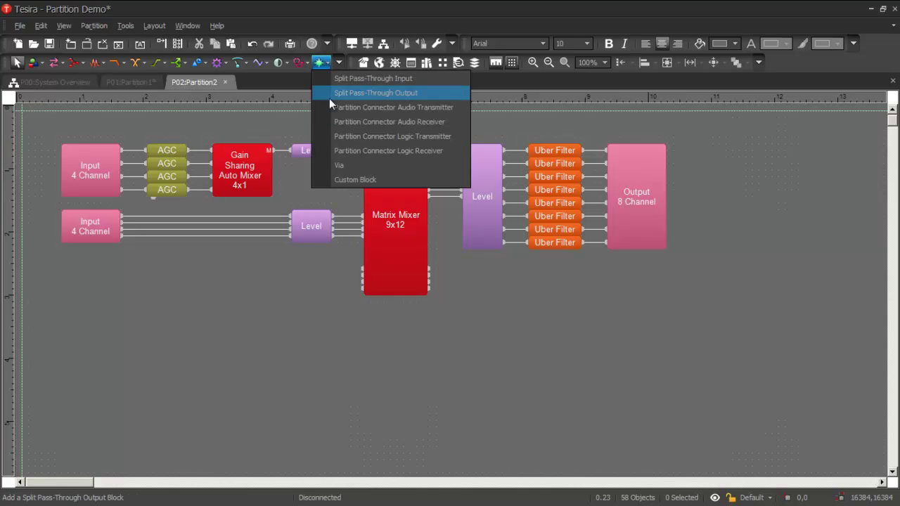
pyautogui.click(340, 122)
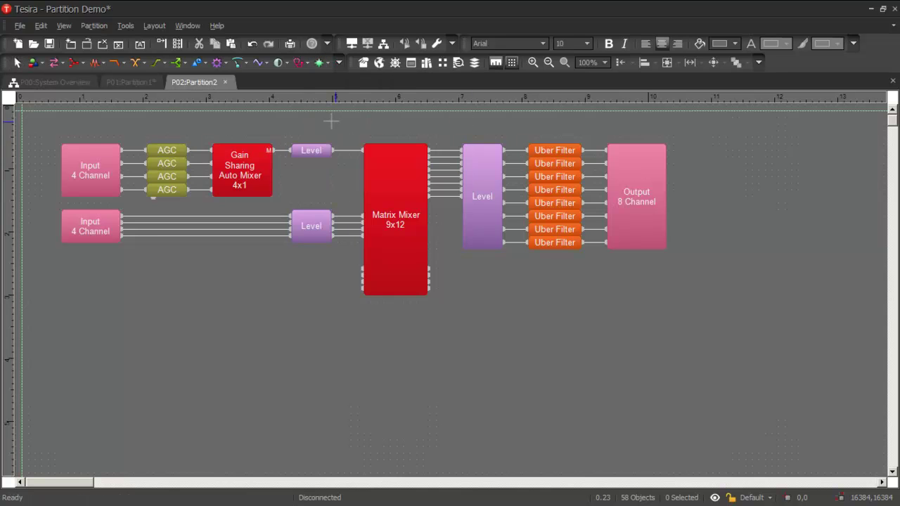
pyautogui.click(76, 256)
pyautogui.click(170, 295)
pyautogui.click(170, 294)
pyautogui.click(170, 295)
pyautogui.click(109, 318)
pyautogui.moveTo(148, 314); pyautogui.dragTo(363, 277)
# Add a 4-channel audio transmitter fed by Partition2's Matrix Mixer outputs, then return to Partition1
pyautogui.click(322, 63)
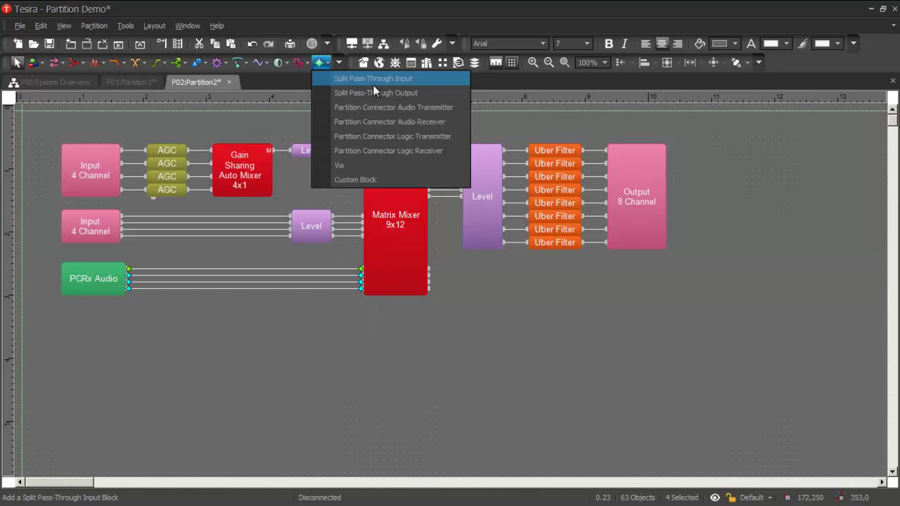
pyautogui.click(396, 108)
pyautogui.click(609, 266)
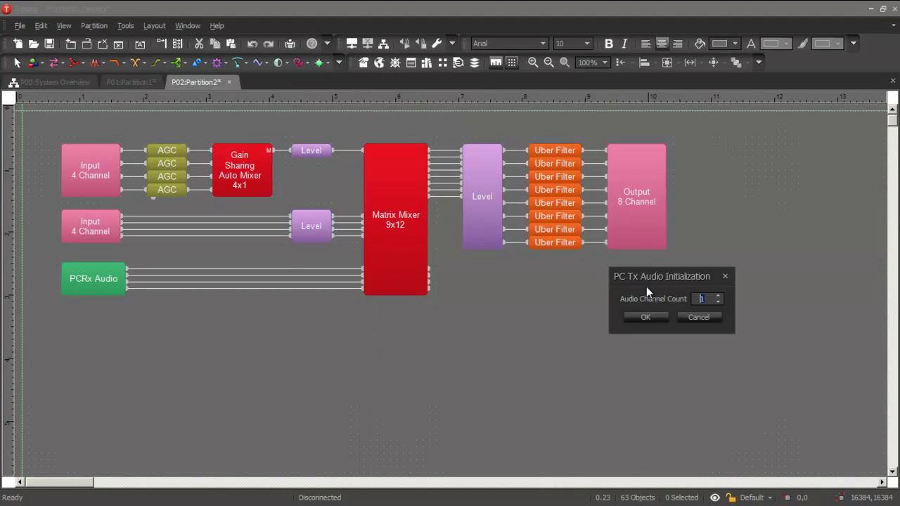
pyautogui.click(719, 296)
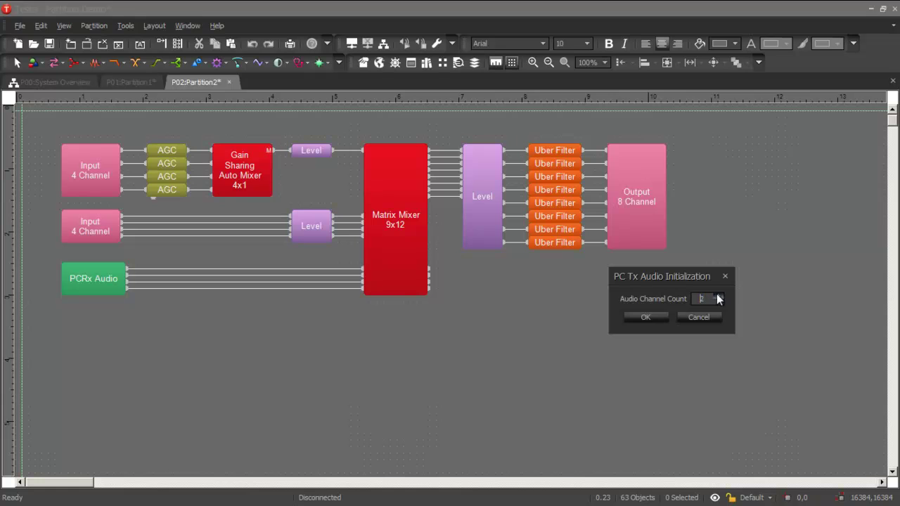
pyautogui.click(646, 317)
pyautogui.moveTo(605, 279); pyautogui.dragTo(429, 278)
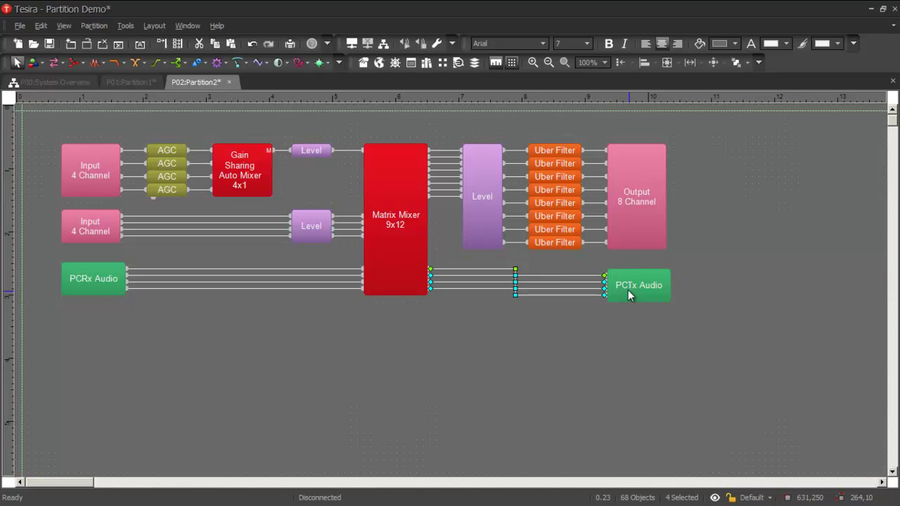
pyautogui.moveTo(629, 291); pyautogui.dragTo(629, 285)
pyautogui.click(666, 323)
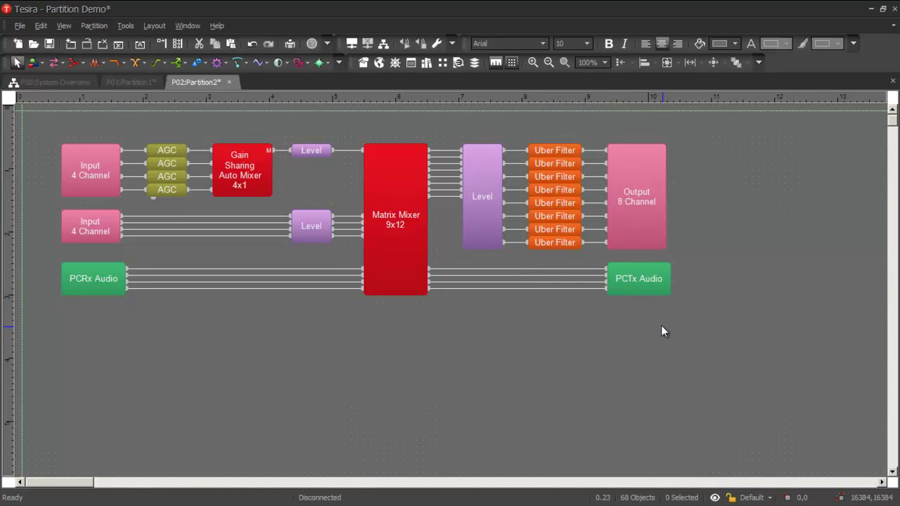
pyautogui.click(138, 82)
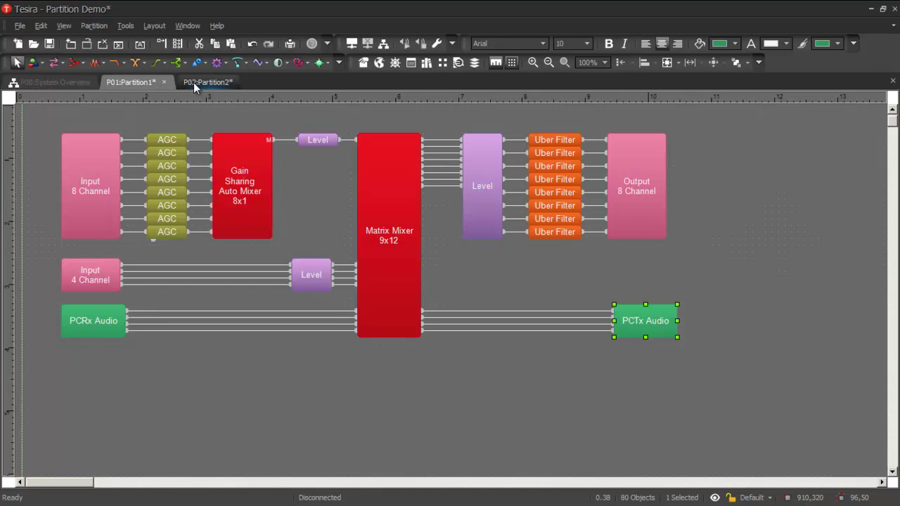
pyautogui.click(200, 82)
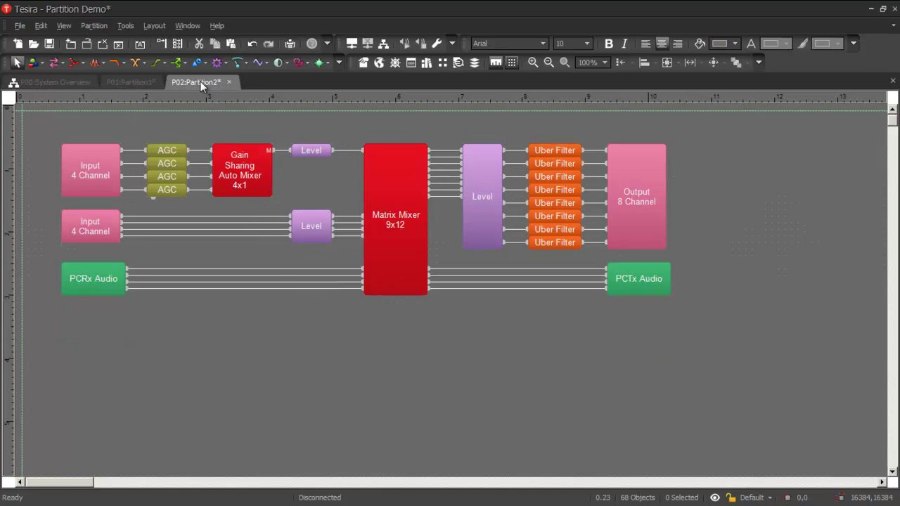
pyautogui.click(137, 81)
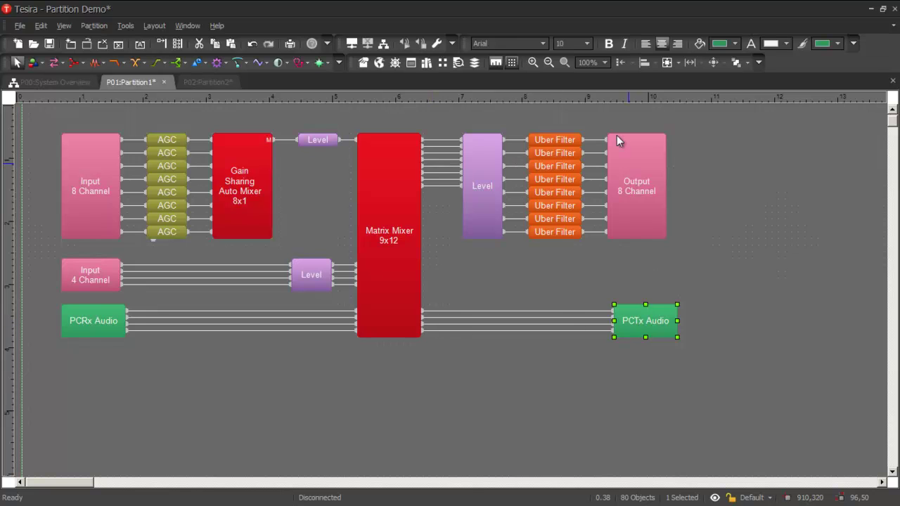
pyautogui.click(195, 80)
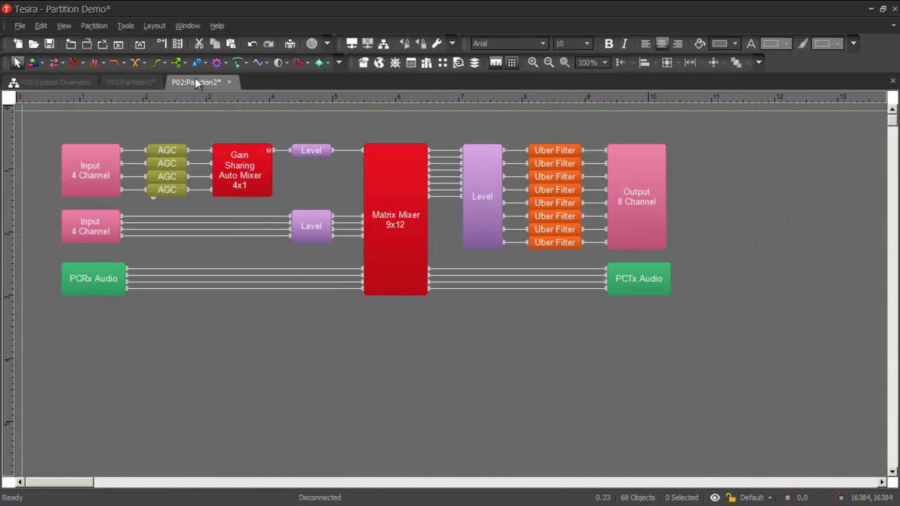
# Pair PCRx Audio receiver Channels 01–04 with PCTxAudio1 Channels 1–4 and close the dialog
pyautogui.doubleClick(103, 285)
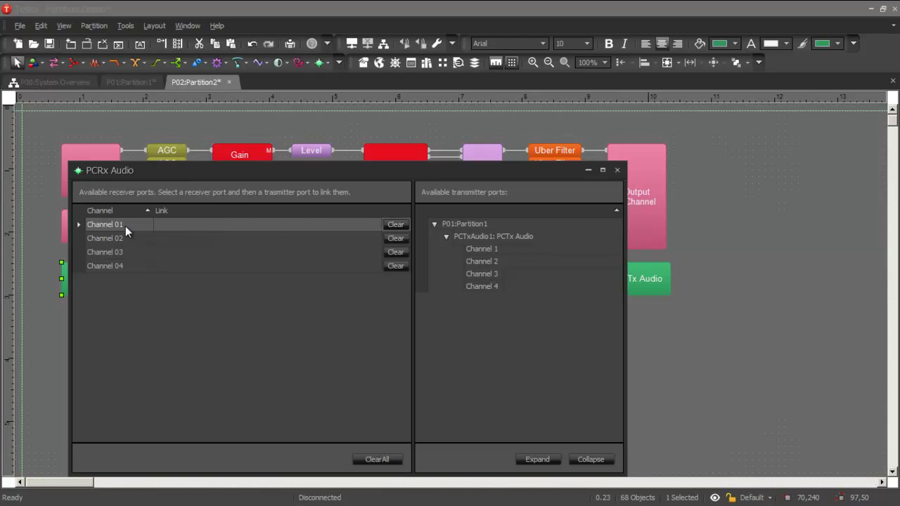
pyautogui.click(482, 249)
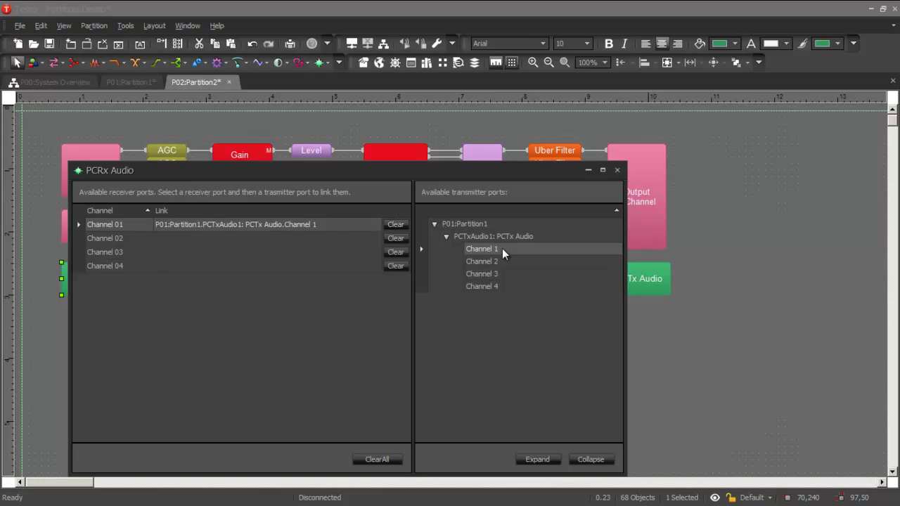
pyautogui.click(293, 238)
pyautogui.click(504, 261)
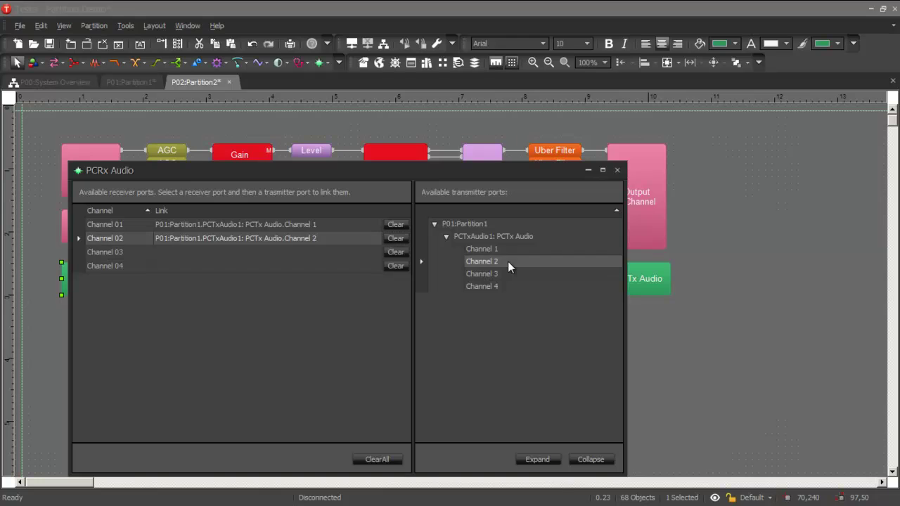
pyautogui.click(308, 251)
pyautogui.click(495, 274)
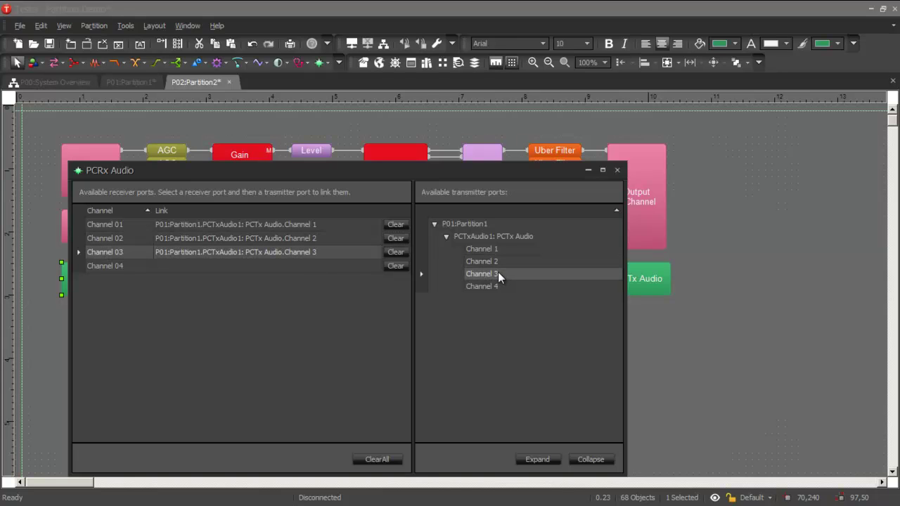
pyautogui.click(331, 271)
pyautogui.click(493, 285)
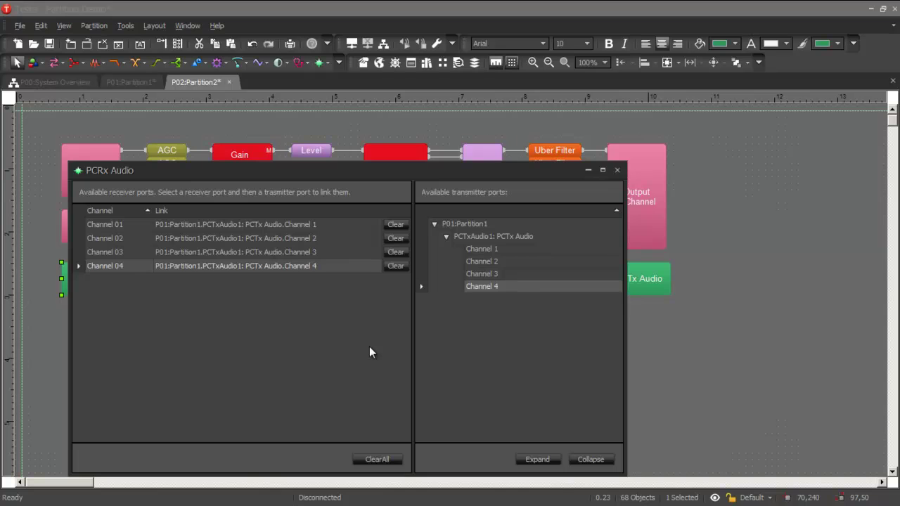
pyautogui.click(617, 170)
pyautogui.click(404, 359)
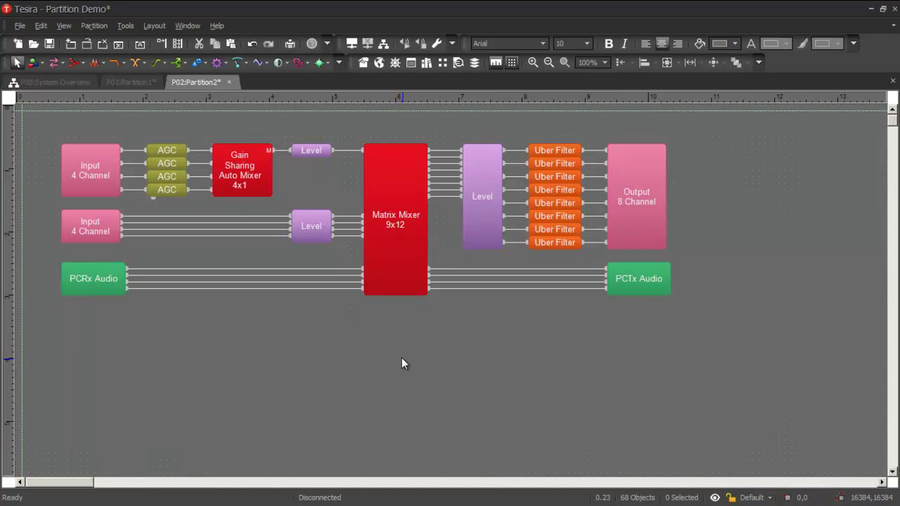
# Show the System View panel from View > Docking Windows to display the partition connector links
pyautogui.click(63, 26)
pyautogui.moveTo(85, 54)
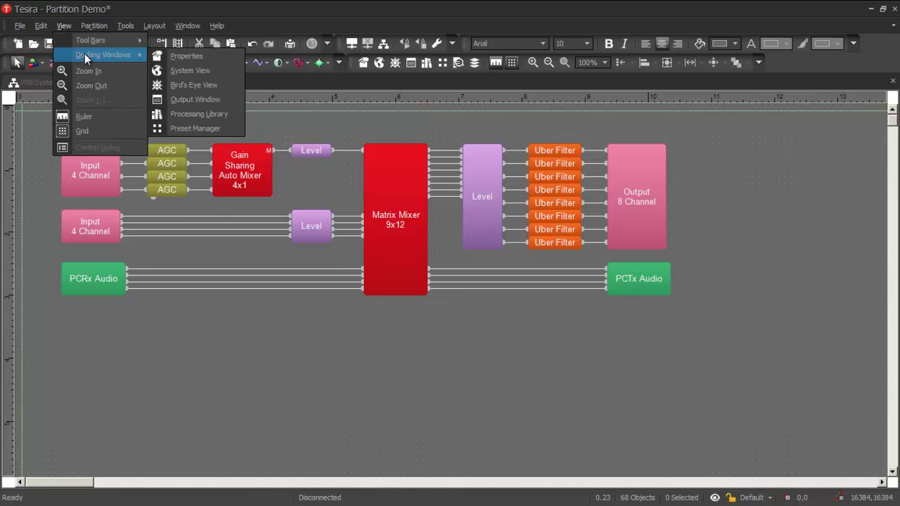
pyautogui.click(177, 71)
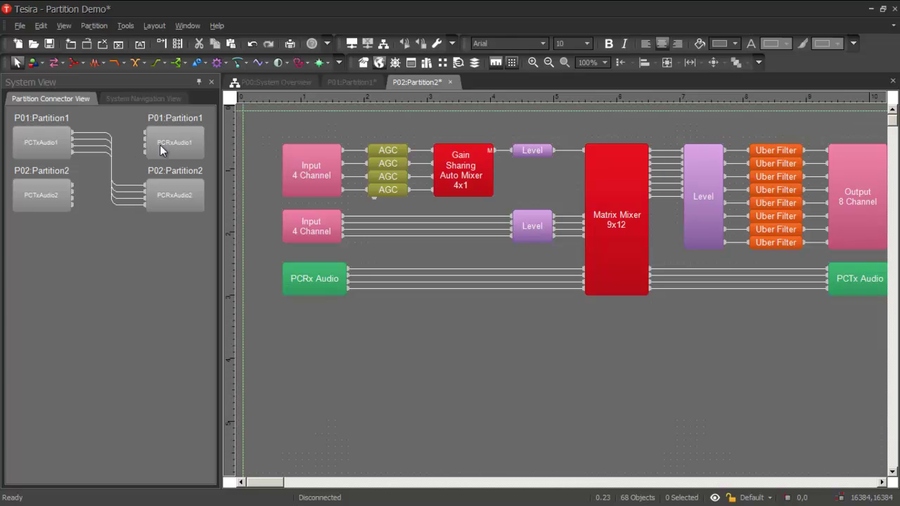
# Connect PCTxAudio2 to PCRxAudio1 in the Partition Connector View, then show the P00:System Overview
pyautogui.click(86, 221)
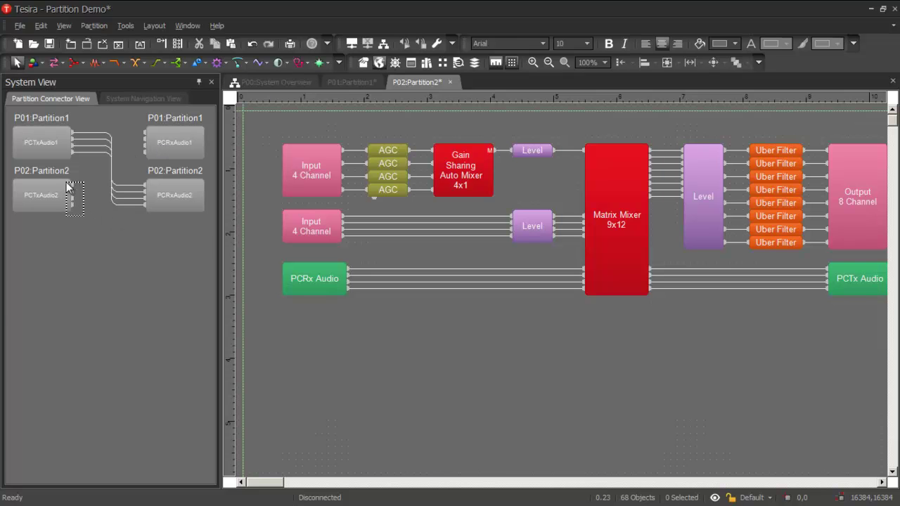
pyautogui.moveTo(73, 189); pyautogui.dragTo(145, 143)
pyautogui.click(139, 251)
pyautogui.click(265, 82)
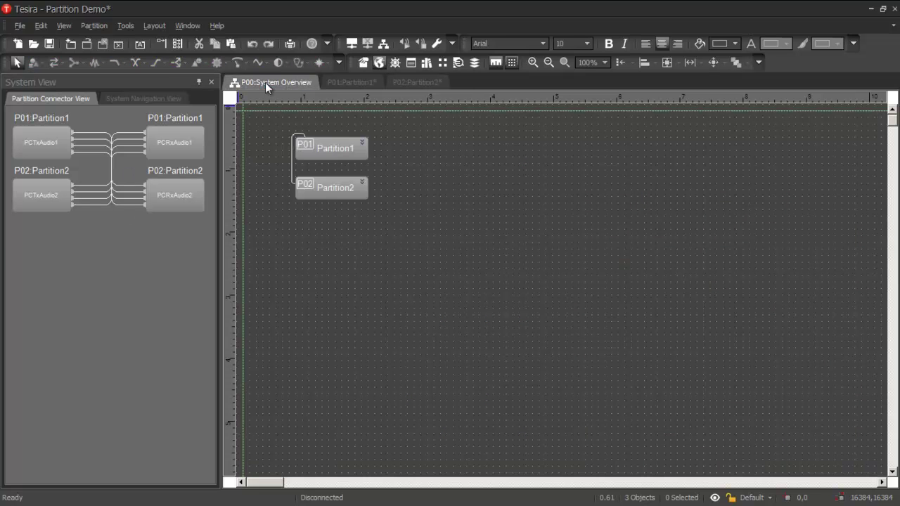